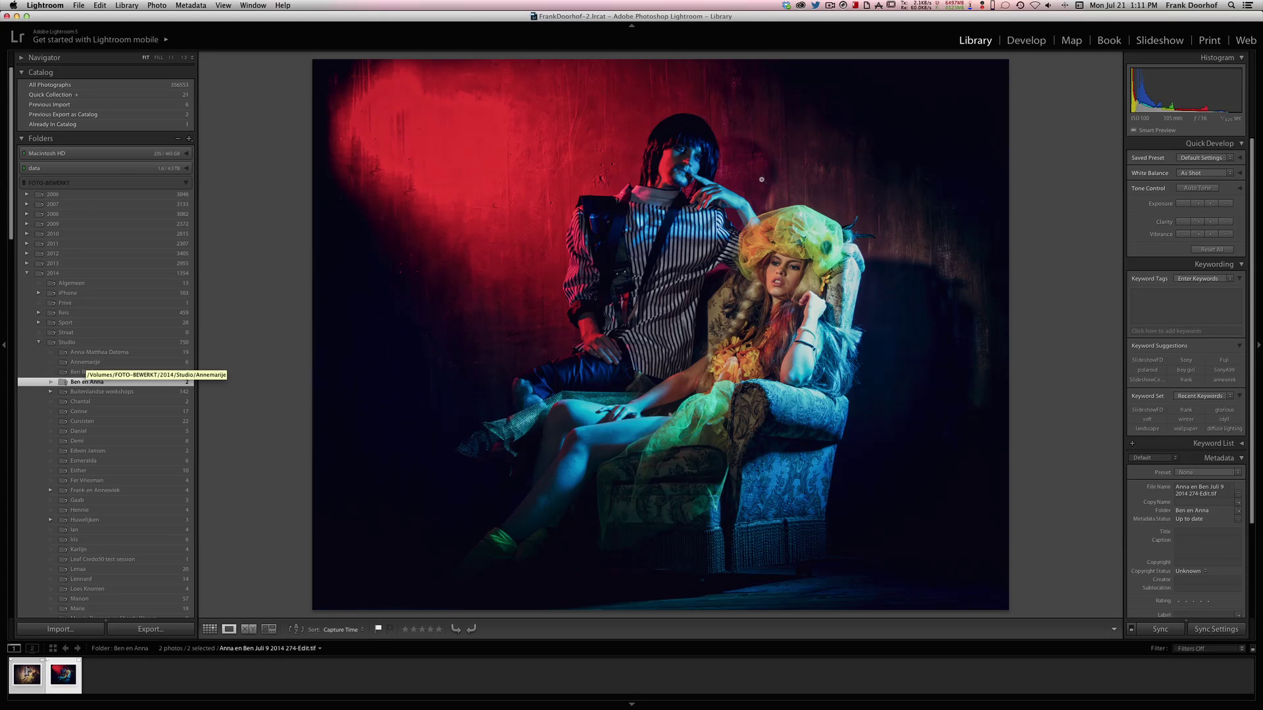
Step: Zoom to full size on the man's face, then the woman's face, returning to the whole photo each time
click(685, 153)
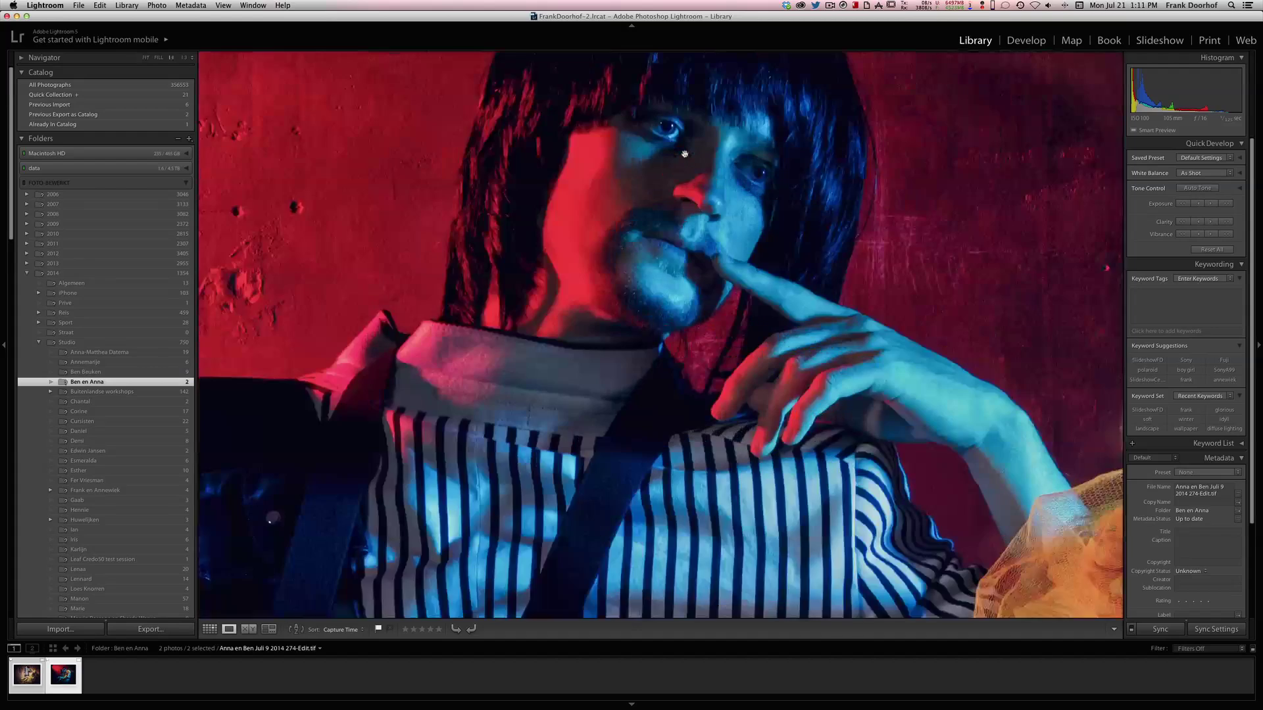
click(747, 169)
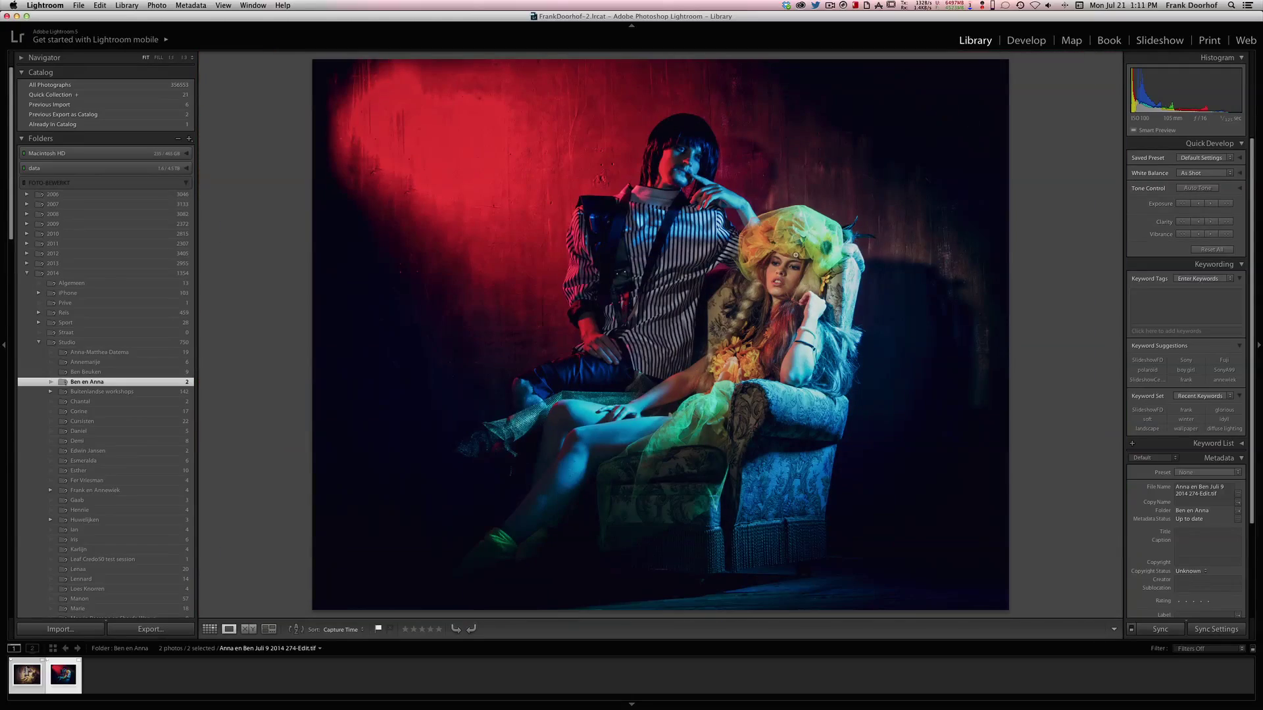
click(793, 261)
click(776, 274)
Step: Check the import preview setting, keep Standard previews, and cancel the import
click(79, 5)
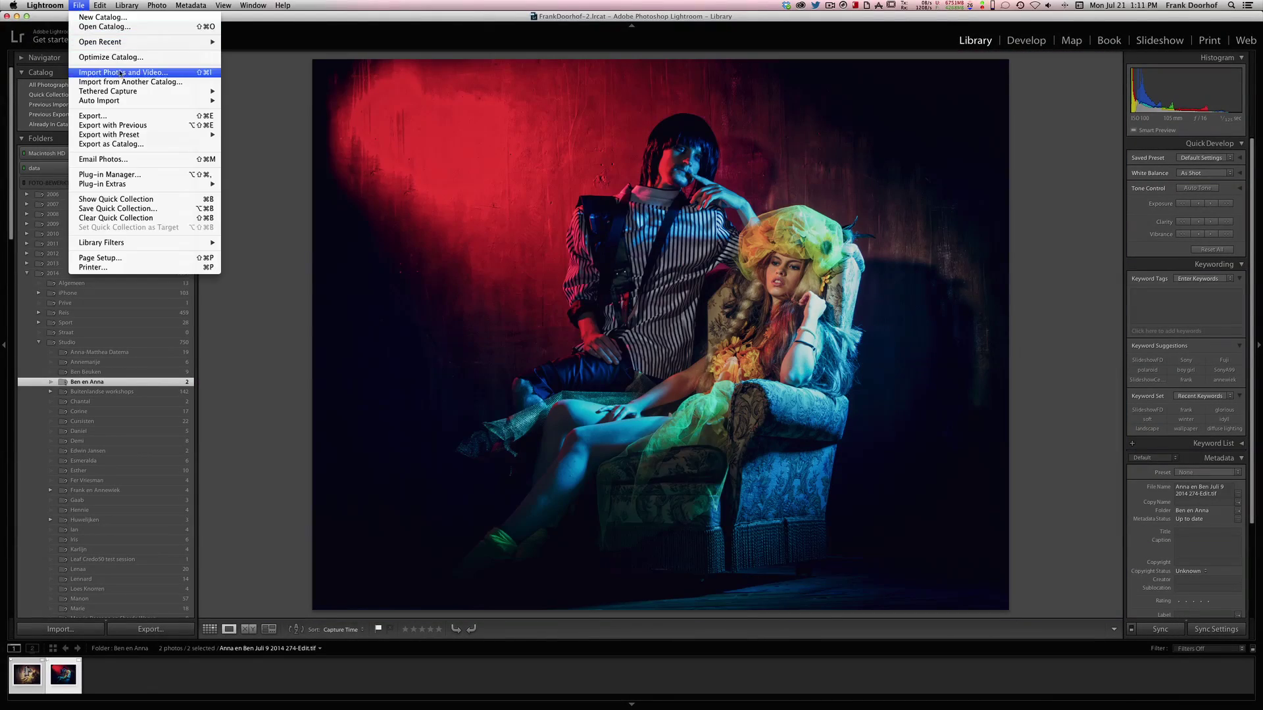
click(121, 72)
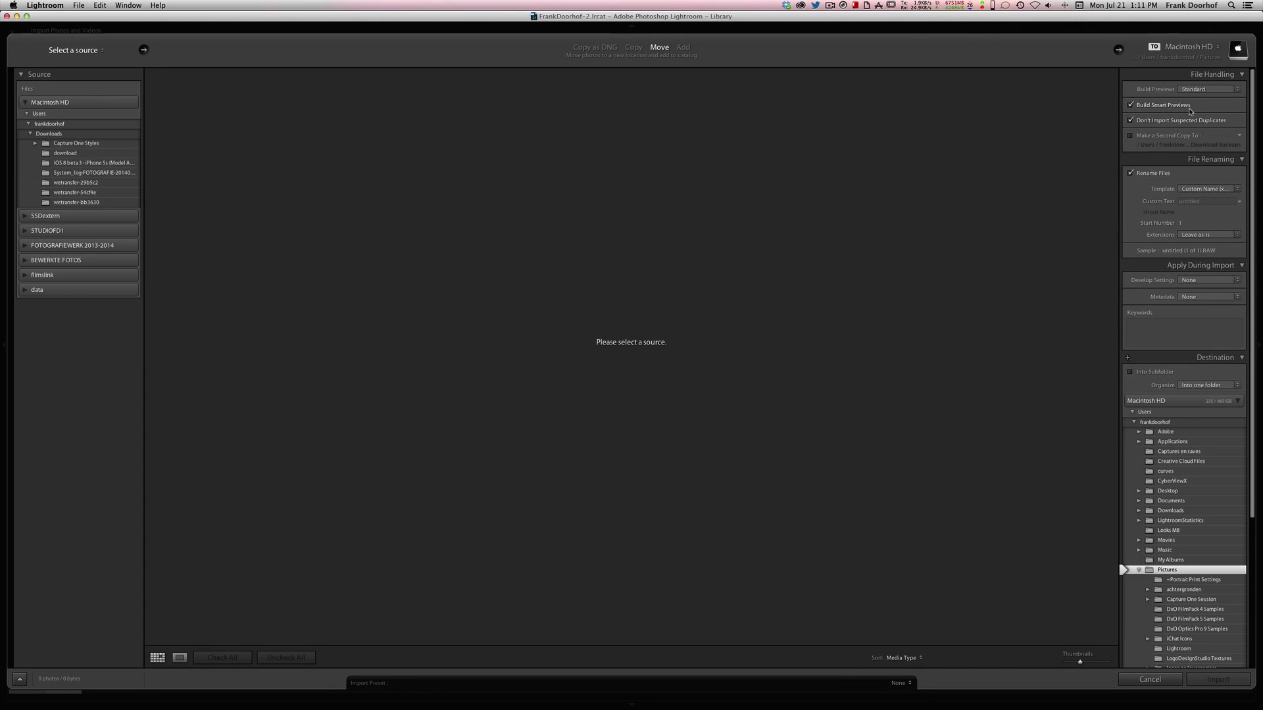
click(1204, 90)
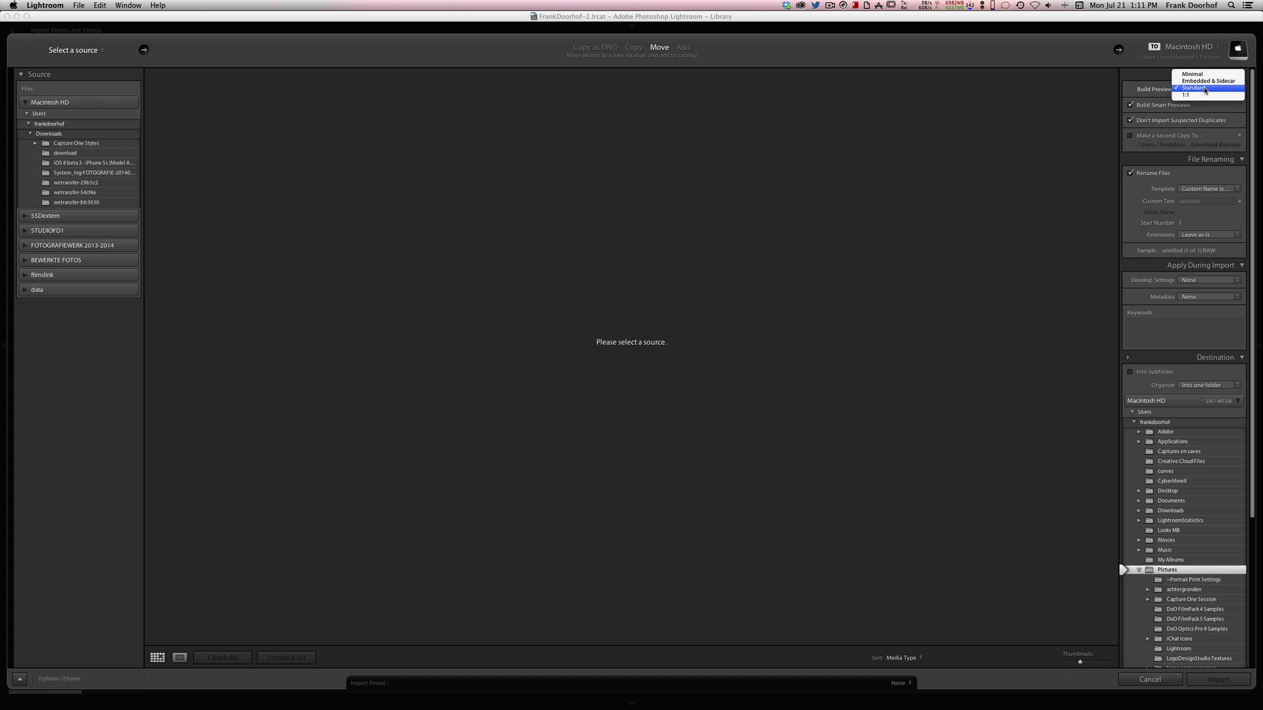
click(1204, 89)
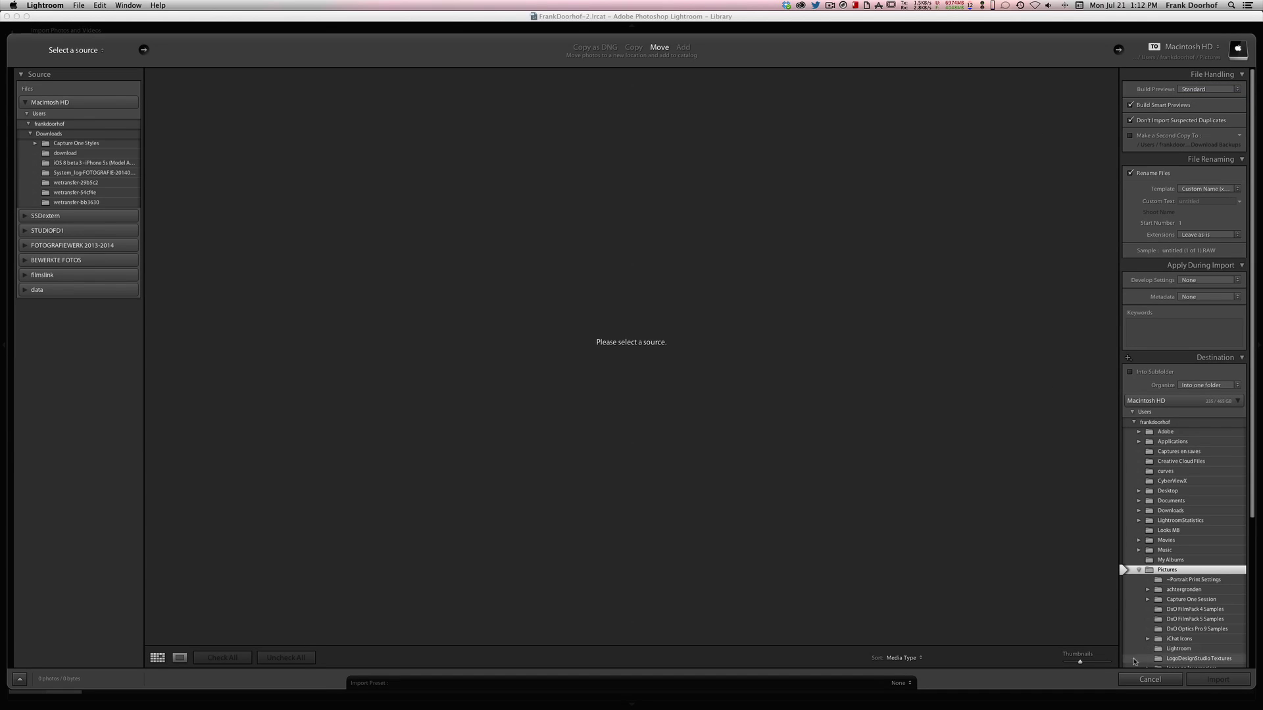
click(1150, 679)
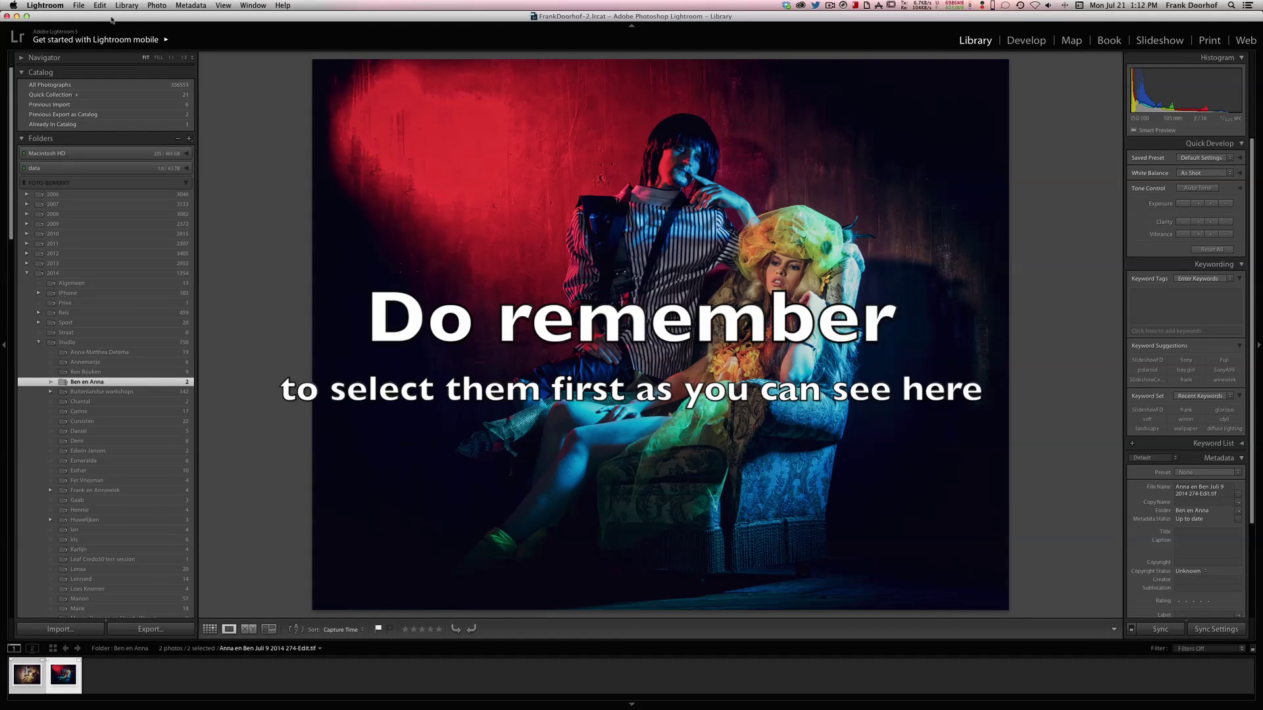
Step: Export the selected photos as catalog 'TEMP' with previews, and acknowledge the missing-originals warning
click(79, 5)
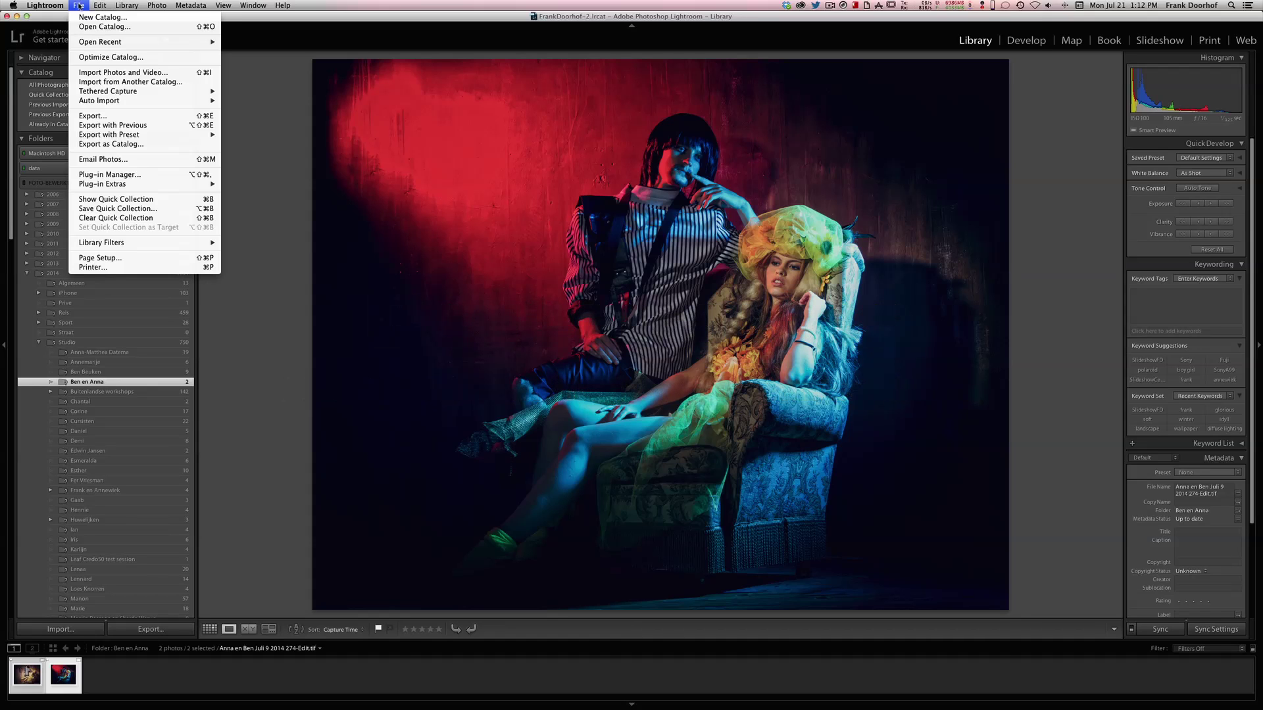
click(146, 147)
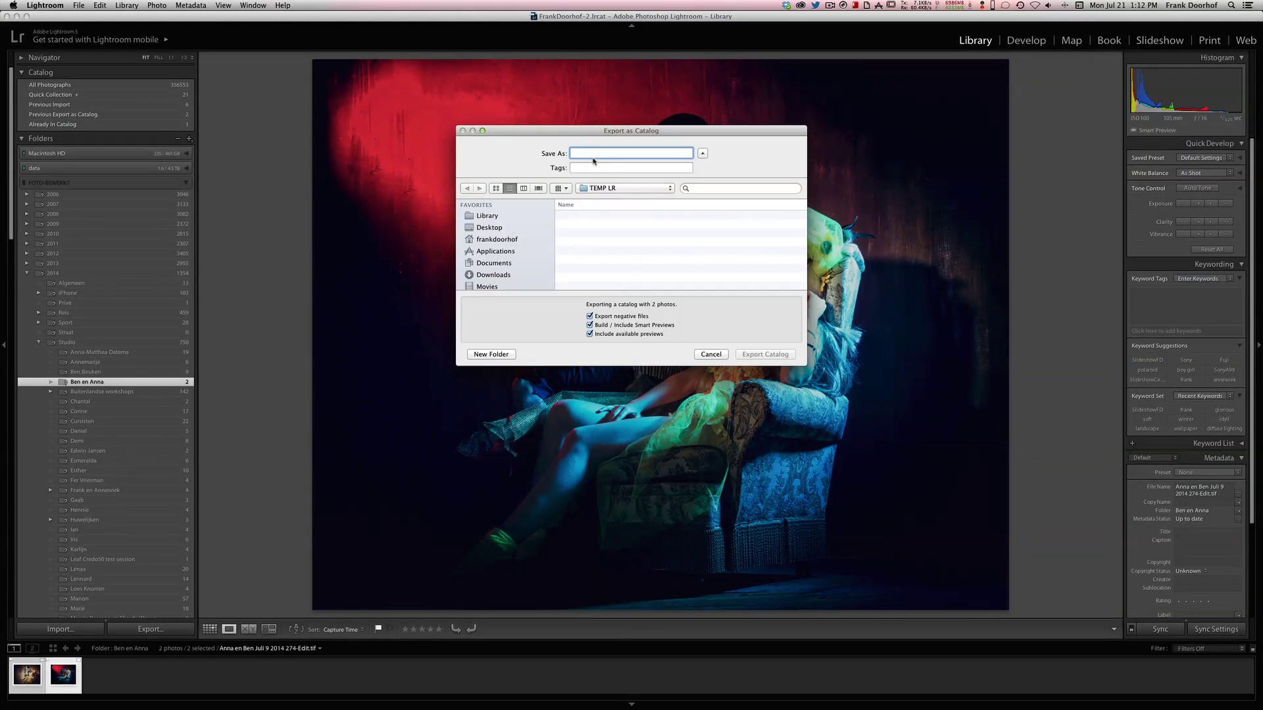
text(TE)
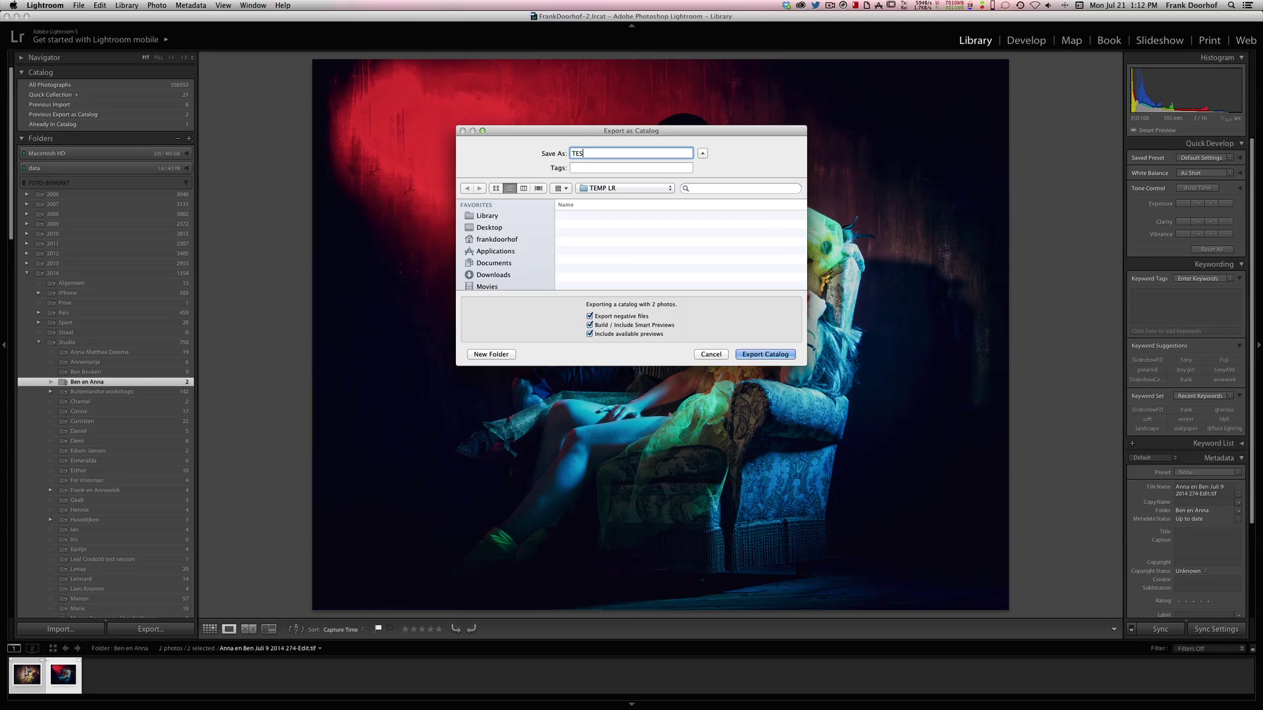
text(MP)
click(767, 354)
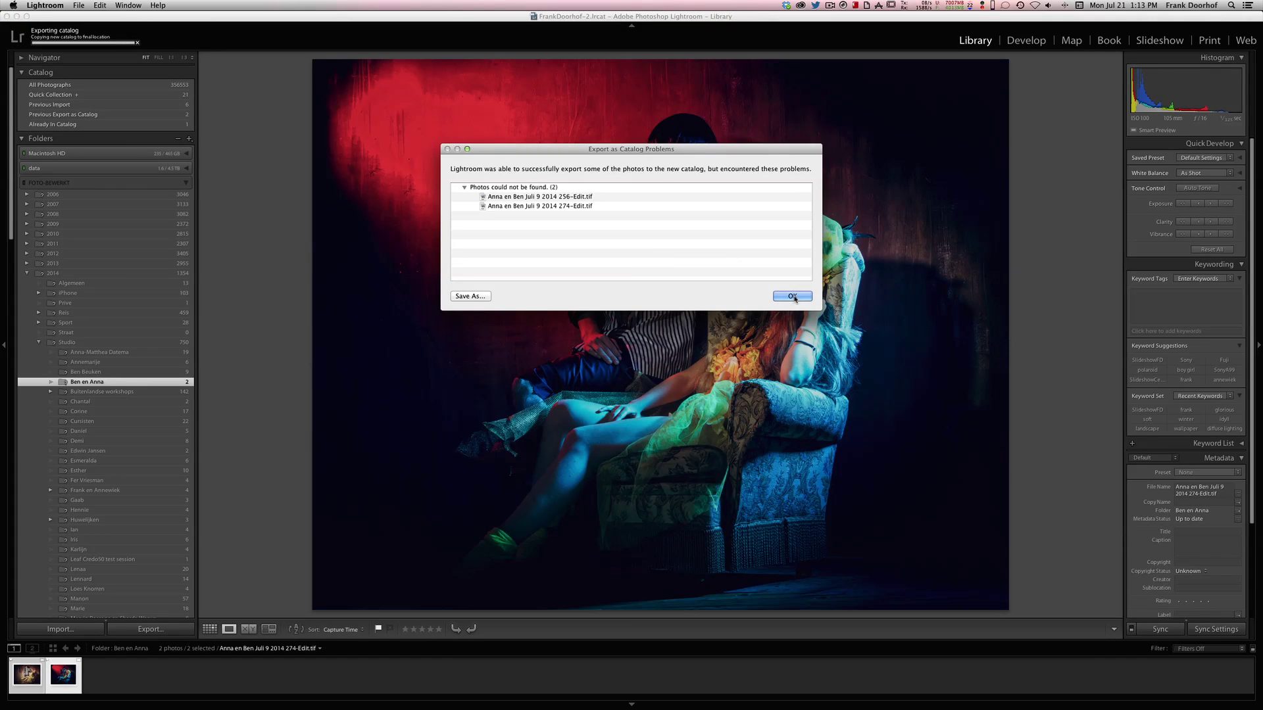
click(793, 296)
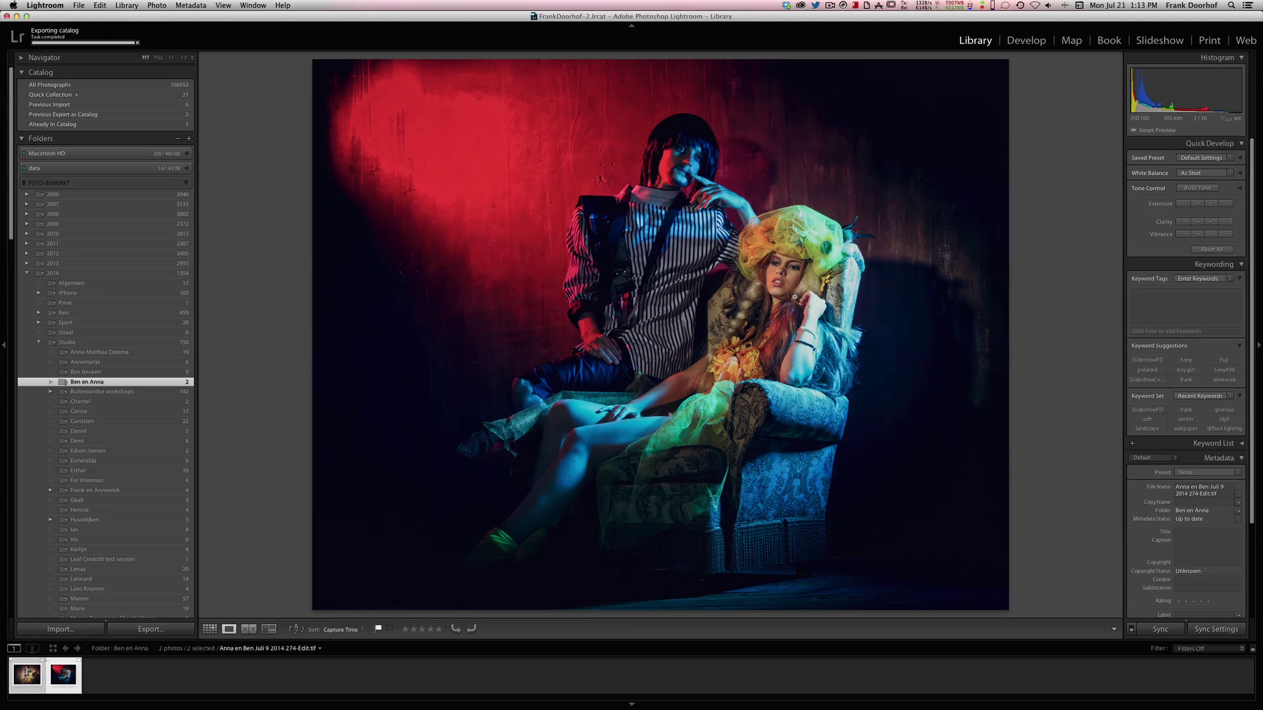
Step: Browse into TEMP Smart Previews.lrdata, through folders 2 and 2C49, and open the preview DNG
mouse_move(460, 707)
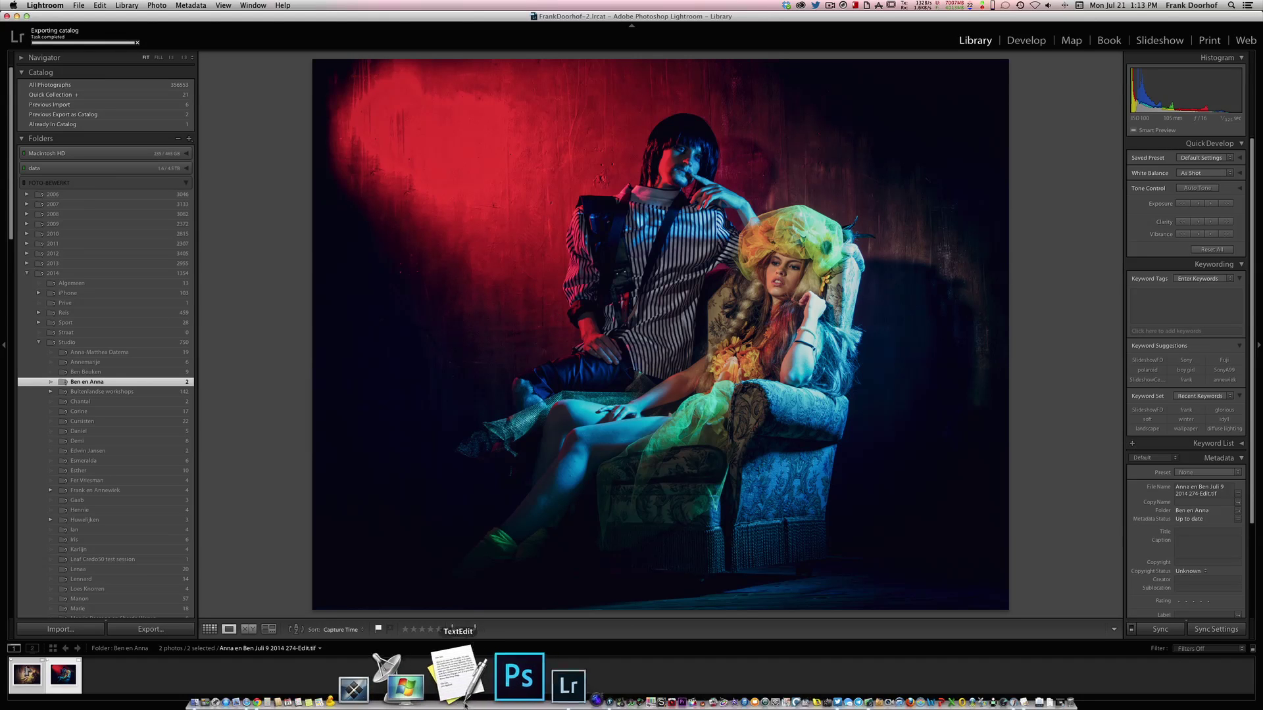
click(289, 677)
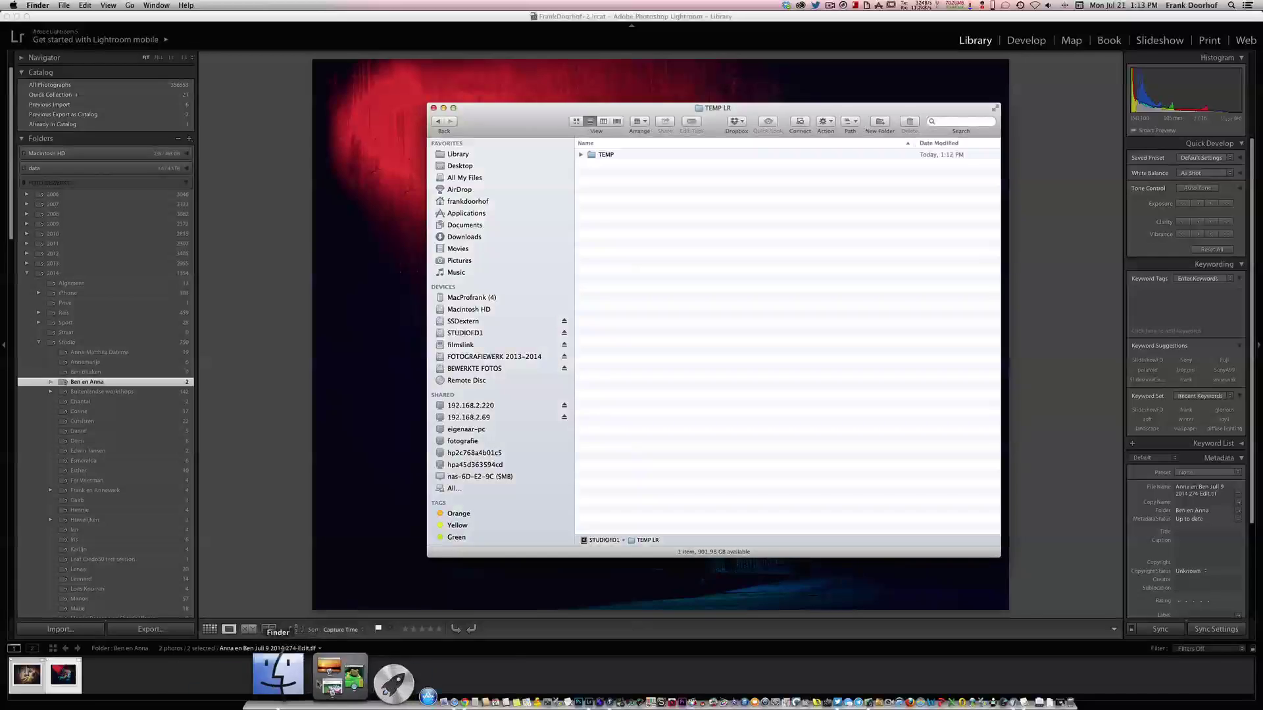
double_click(603, 155)
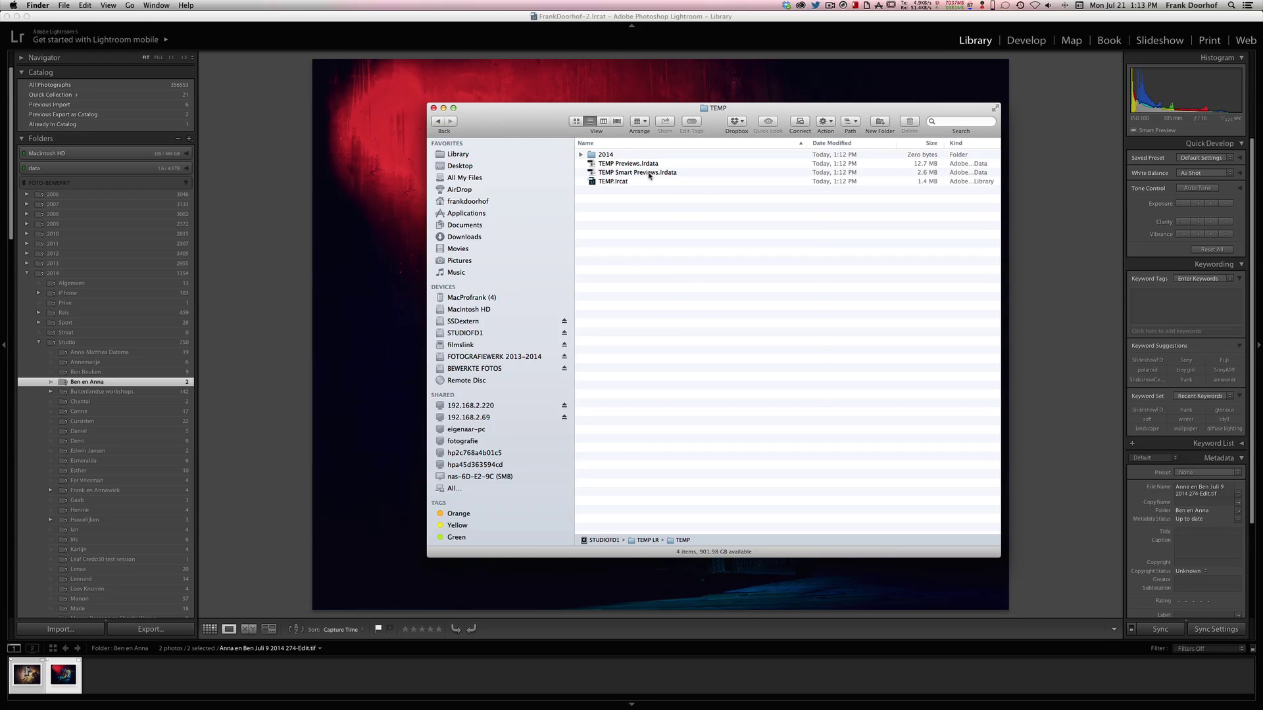
right_click(649, 175)
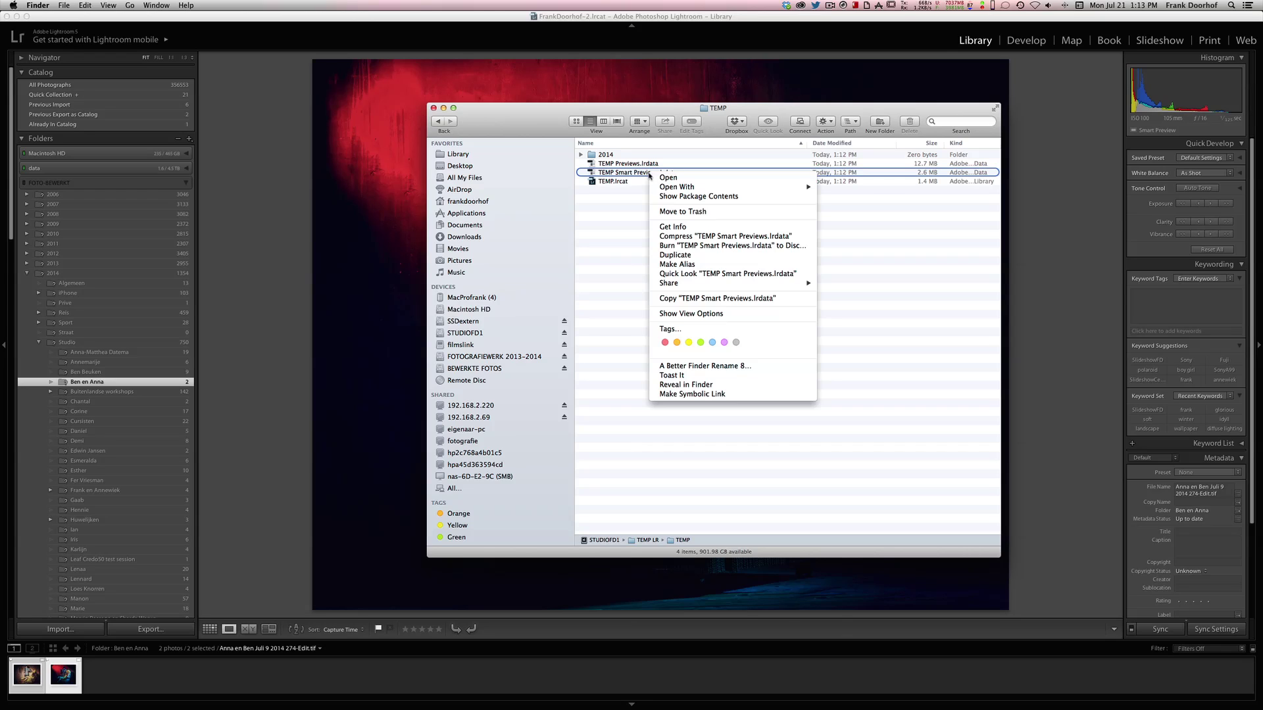
click(699, 196)
double_click(617, 158)
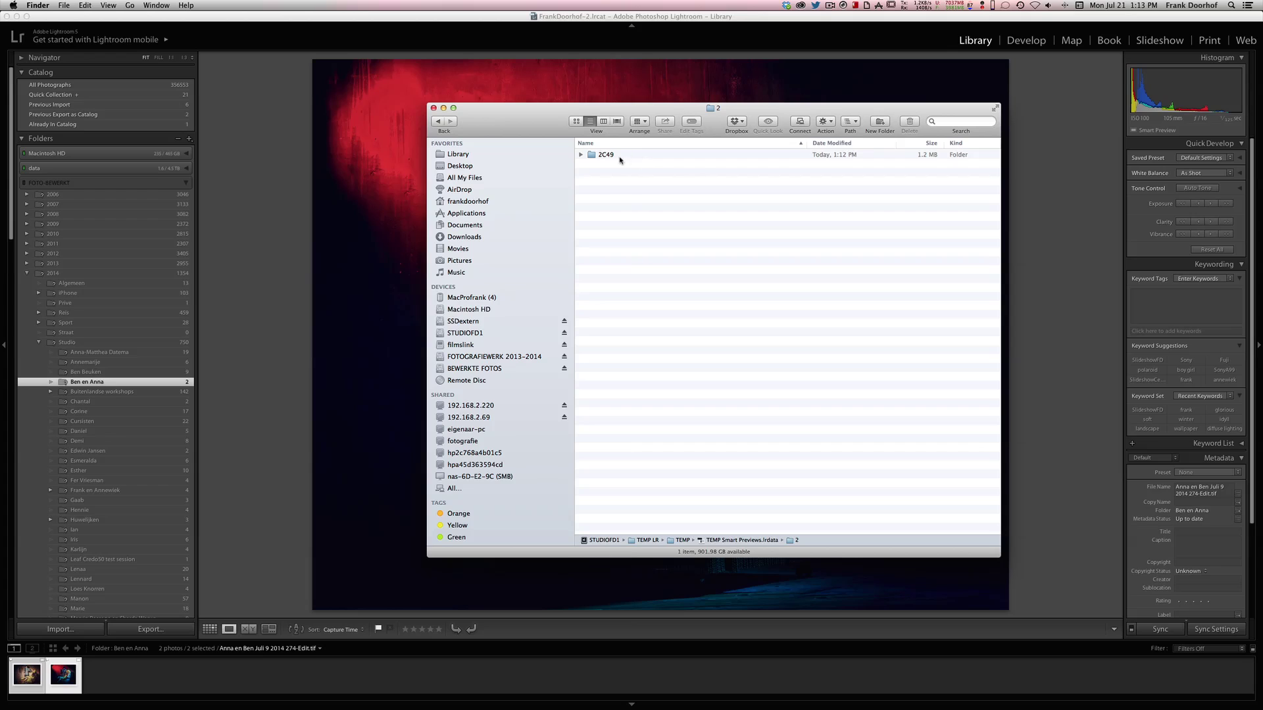
double_click(619, 158)
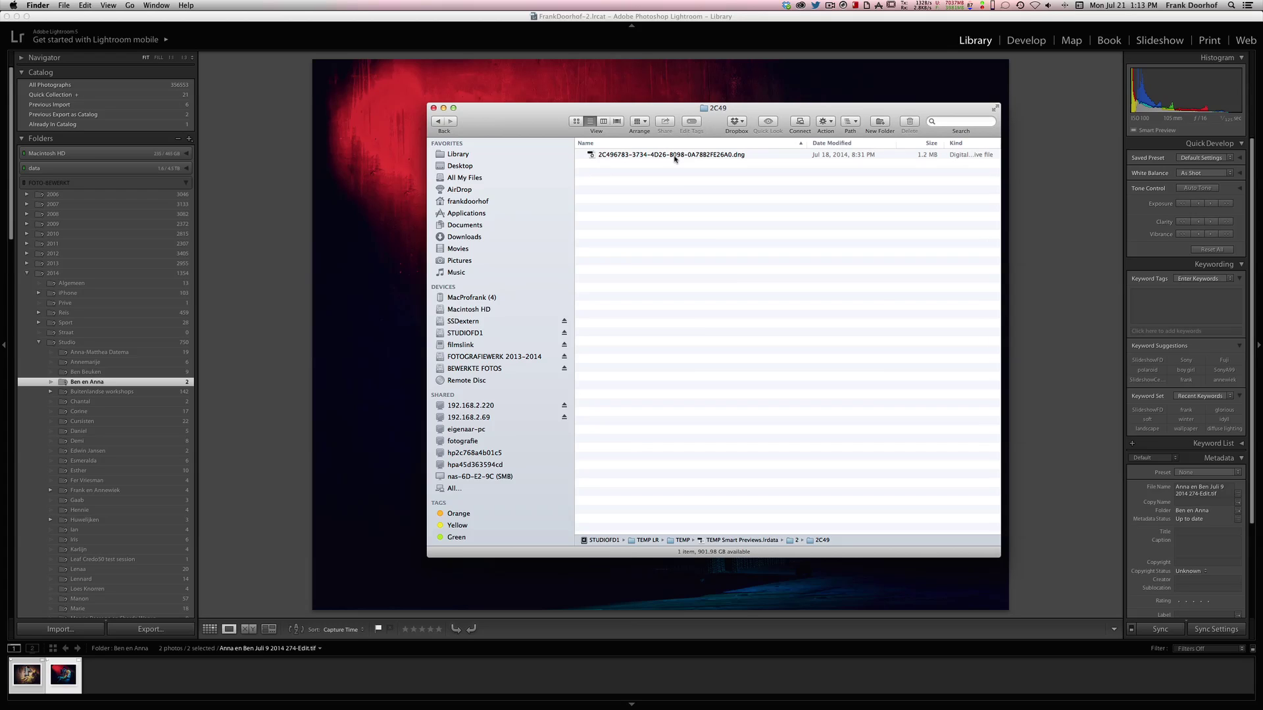
double_click(675, 159)
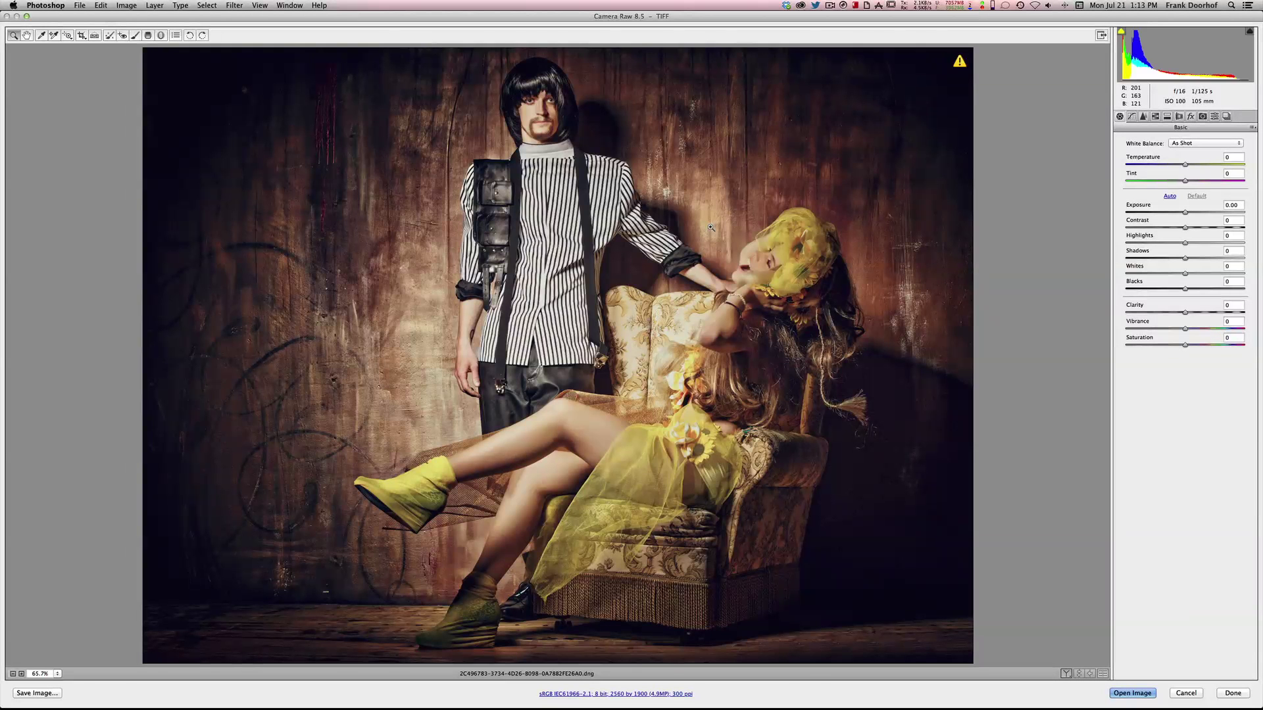
Step: Open the DNG from Camera Raw as an image, then close it with Don't Save
key(Return)
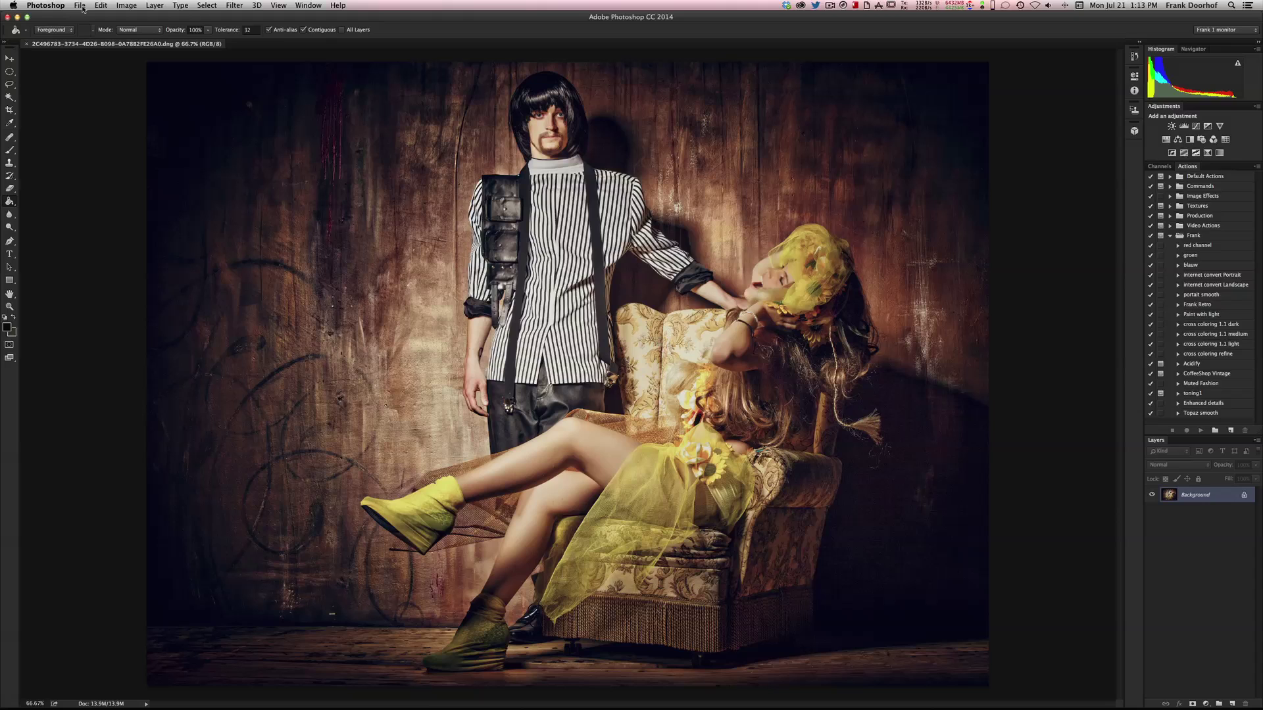
click(81, 6)
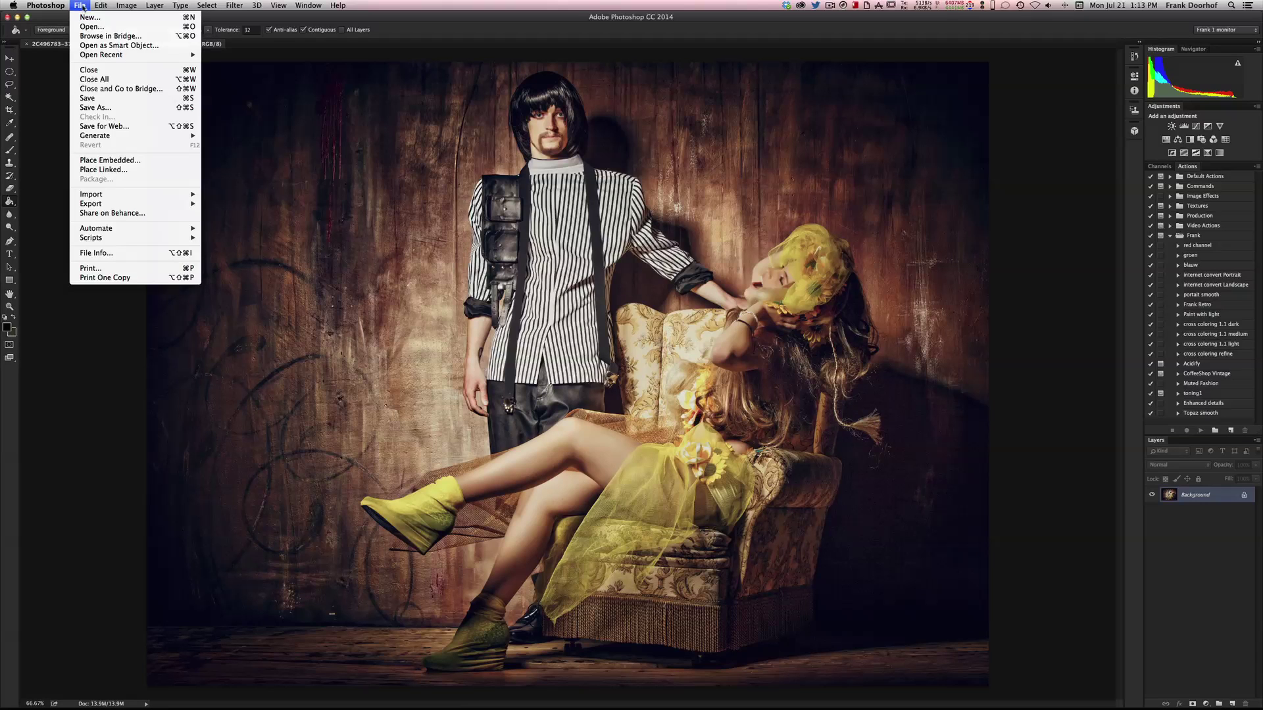
click(92, 70)
click(601, 231)
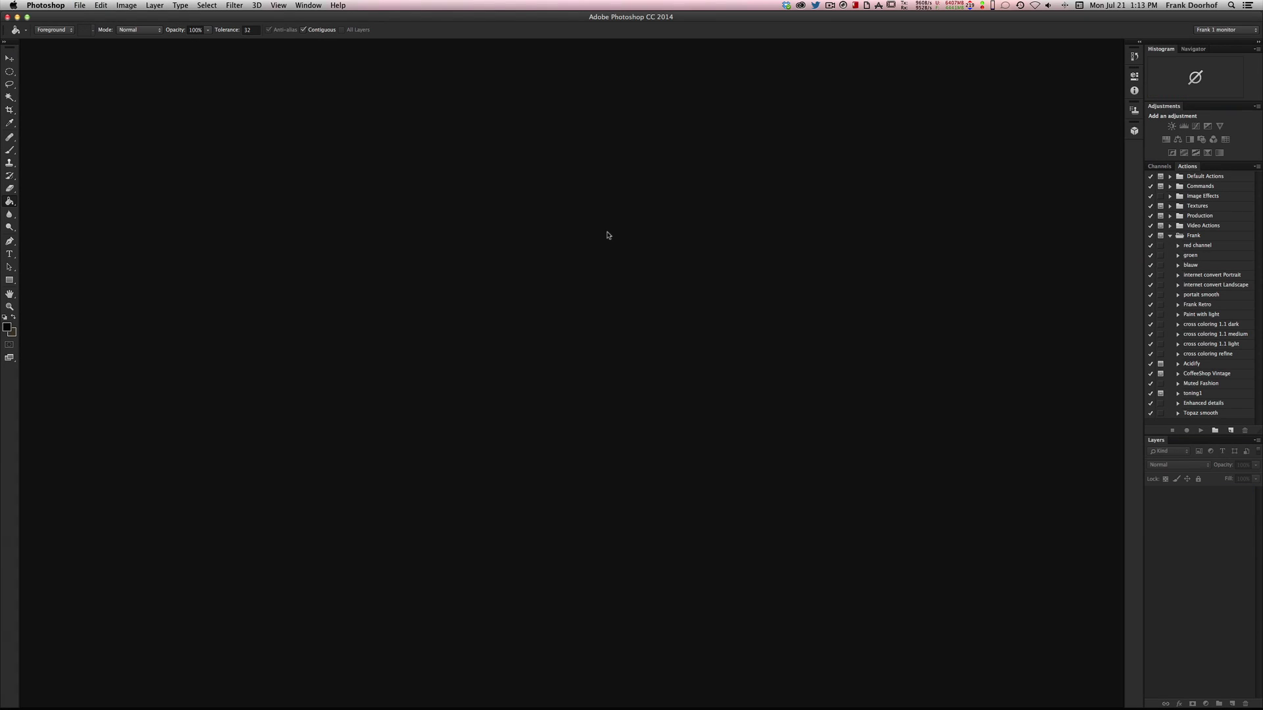
click(49, 6)
Step: Quit Photoshop, close the Finder window, view the plugin page's URL in Safari, then close Safari
click(71, 116)
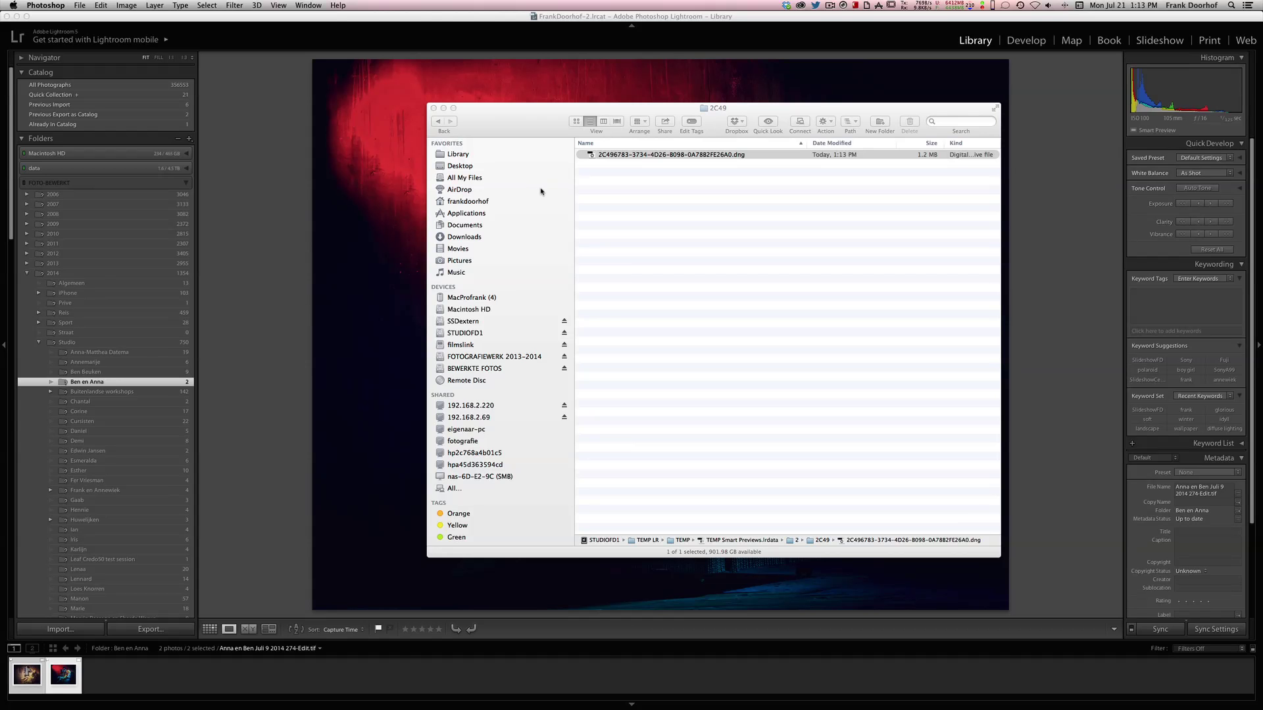
click(433, 108)
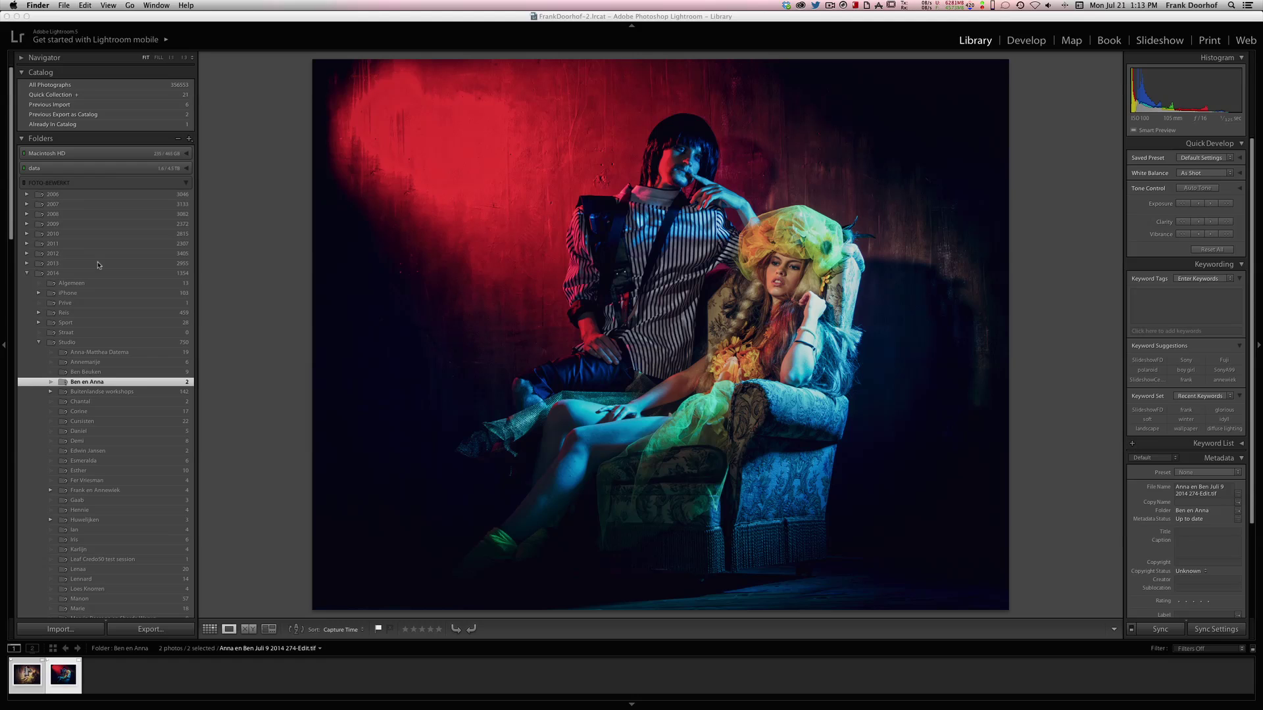
mouse_move(500, 702)
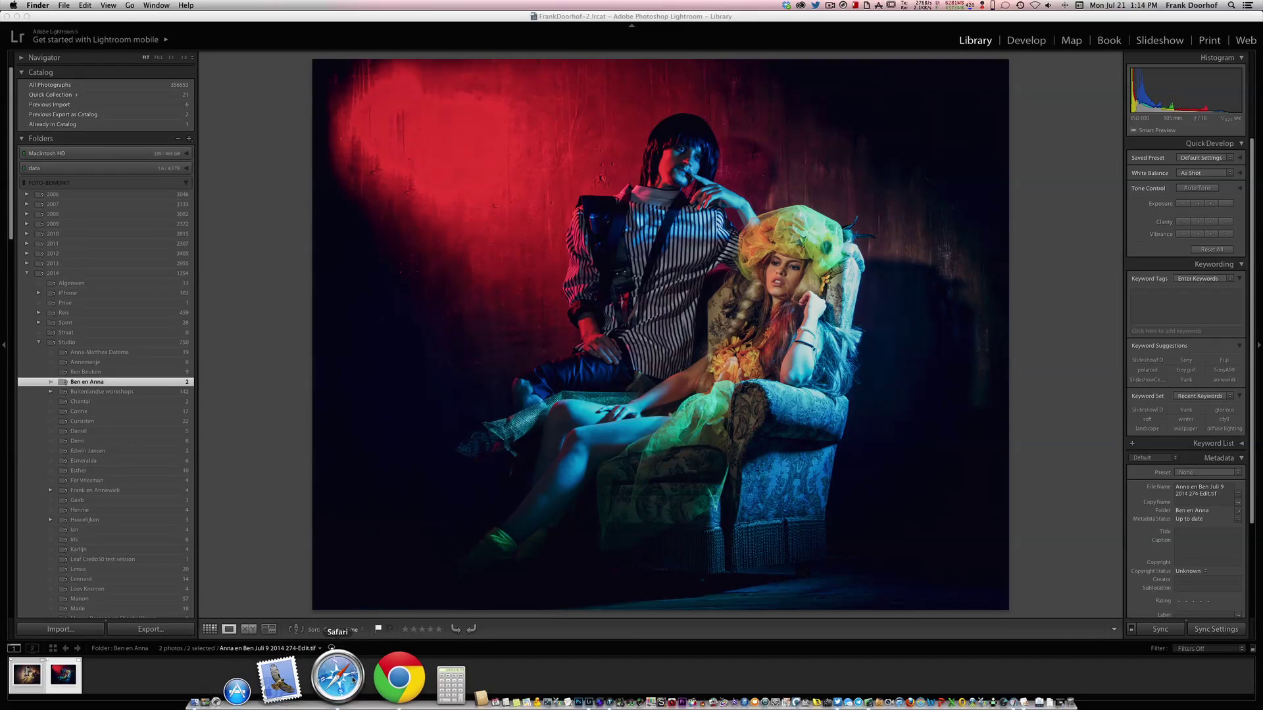
click(353, 679)
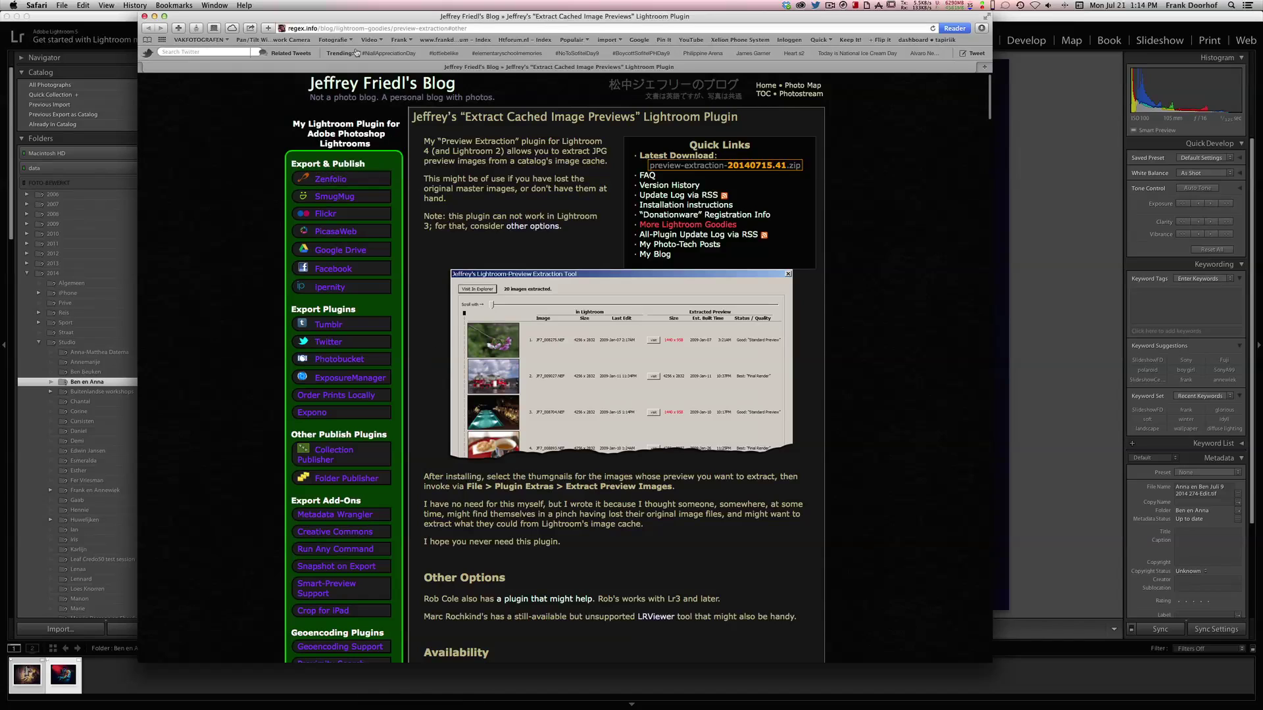
click(287, 29)
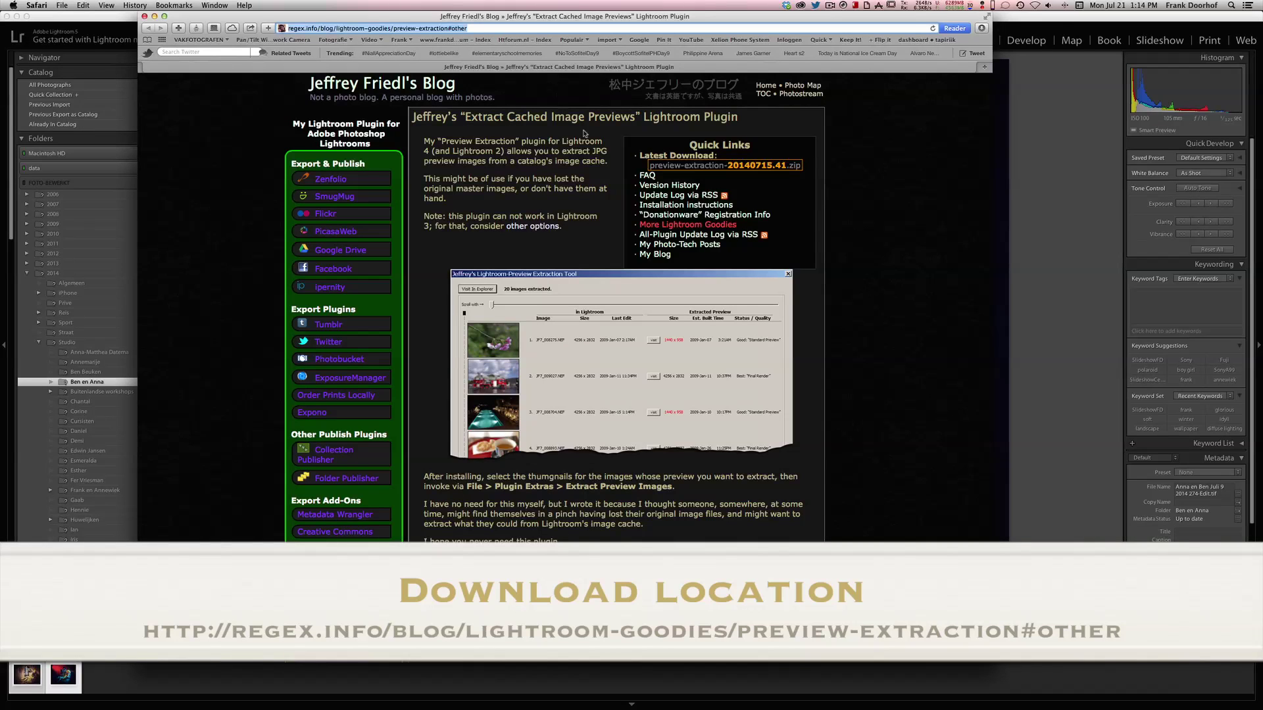
click(577, 242)
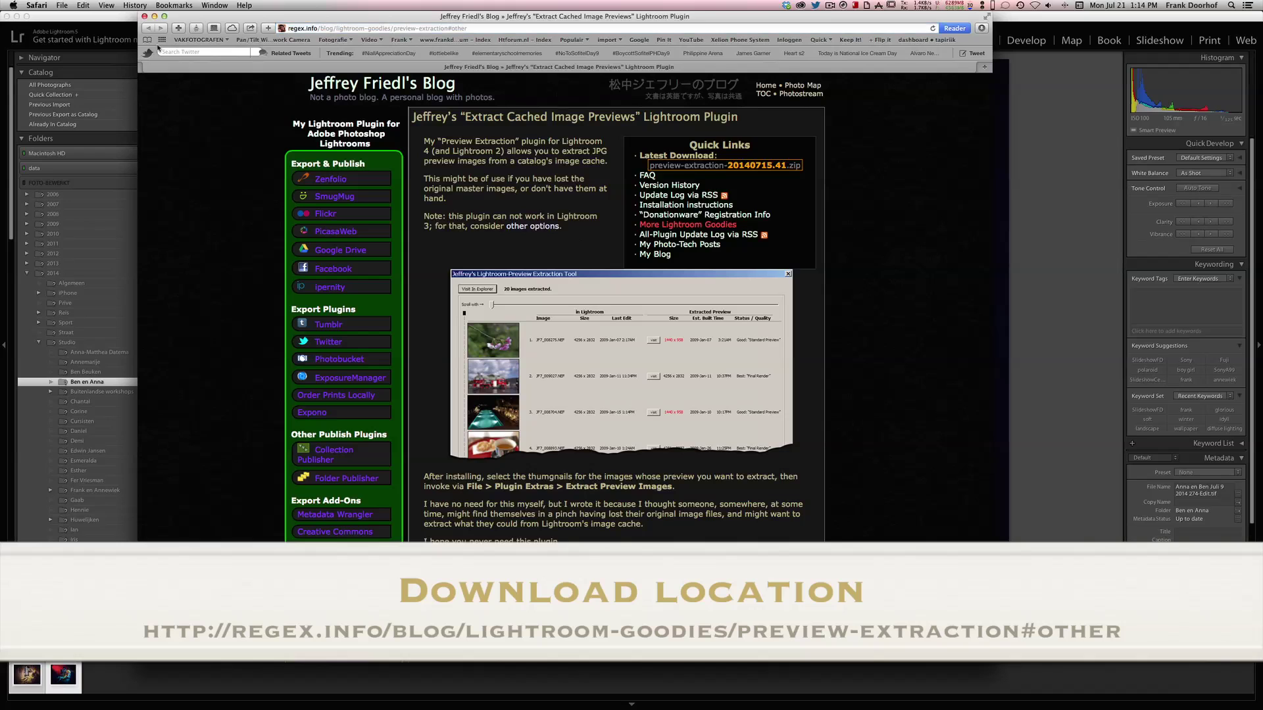
click(145, 17)
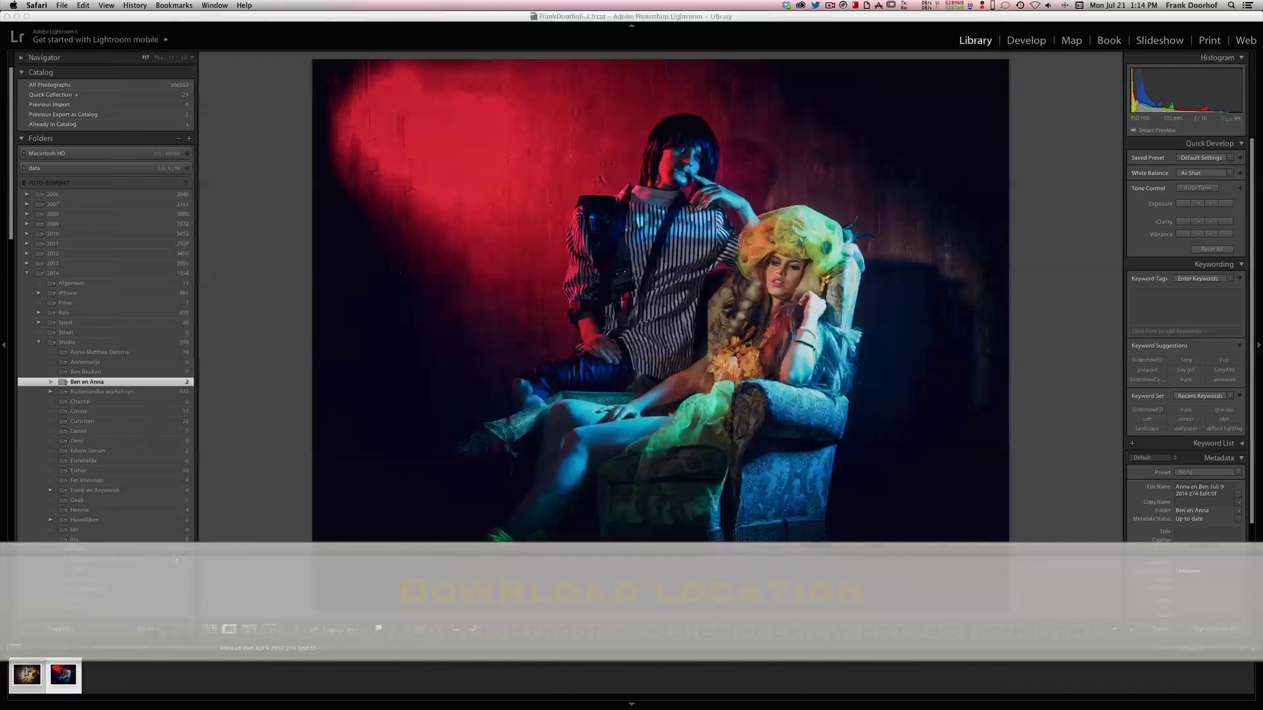
Step: Run Plug-in Extras > Extract Preview Images into TEMP LR, yielding 2560 x 1900 and 7865 x 6223 previews
click(72, 24)
click(79, 6)
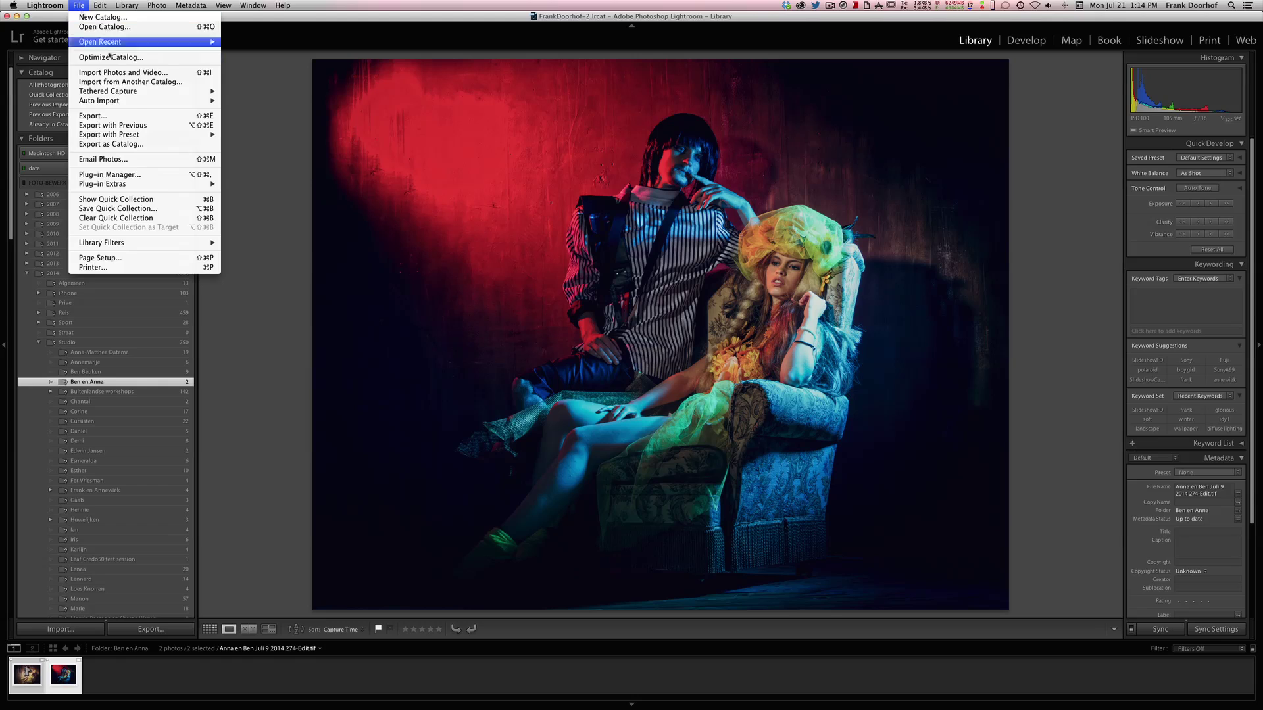
mouse_move(141, 186)
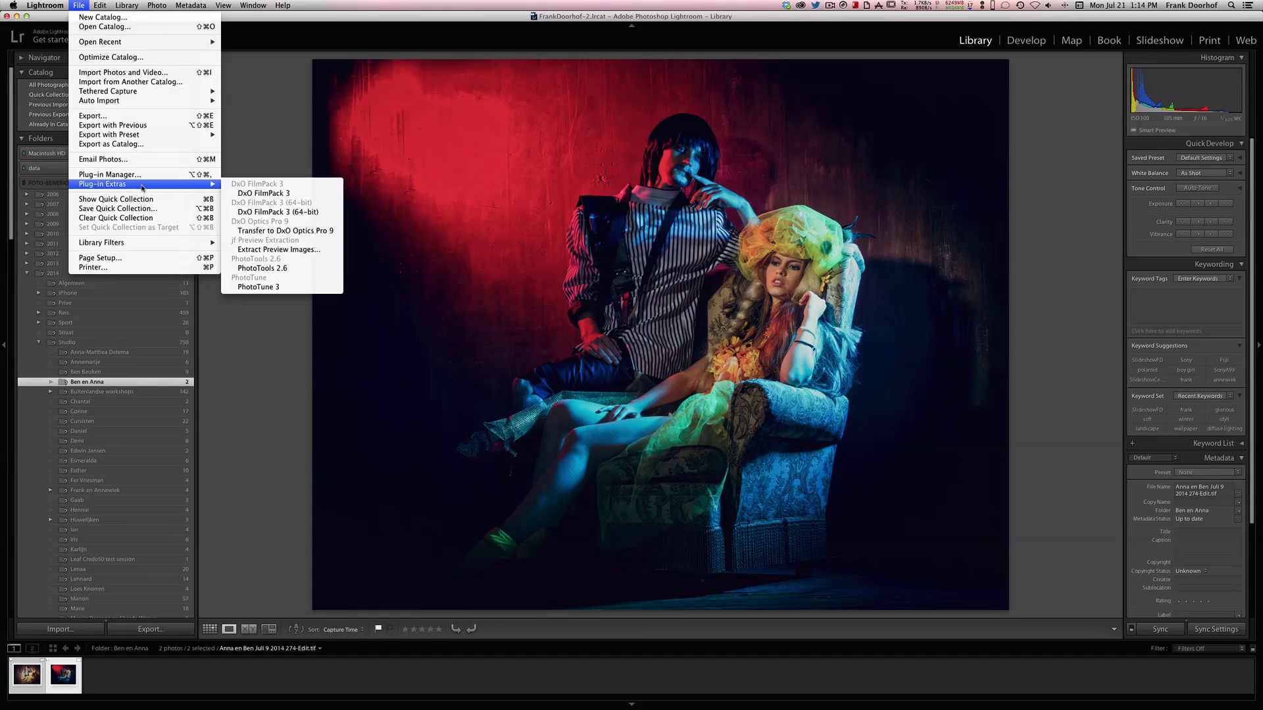
click(250, 248)
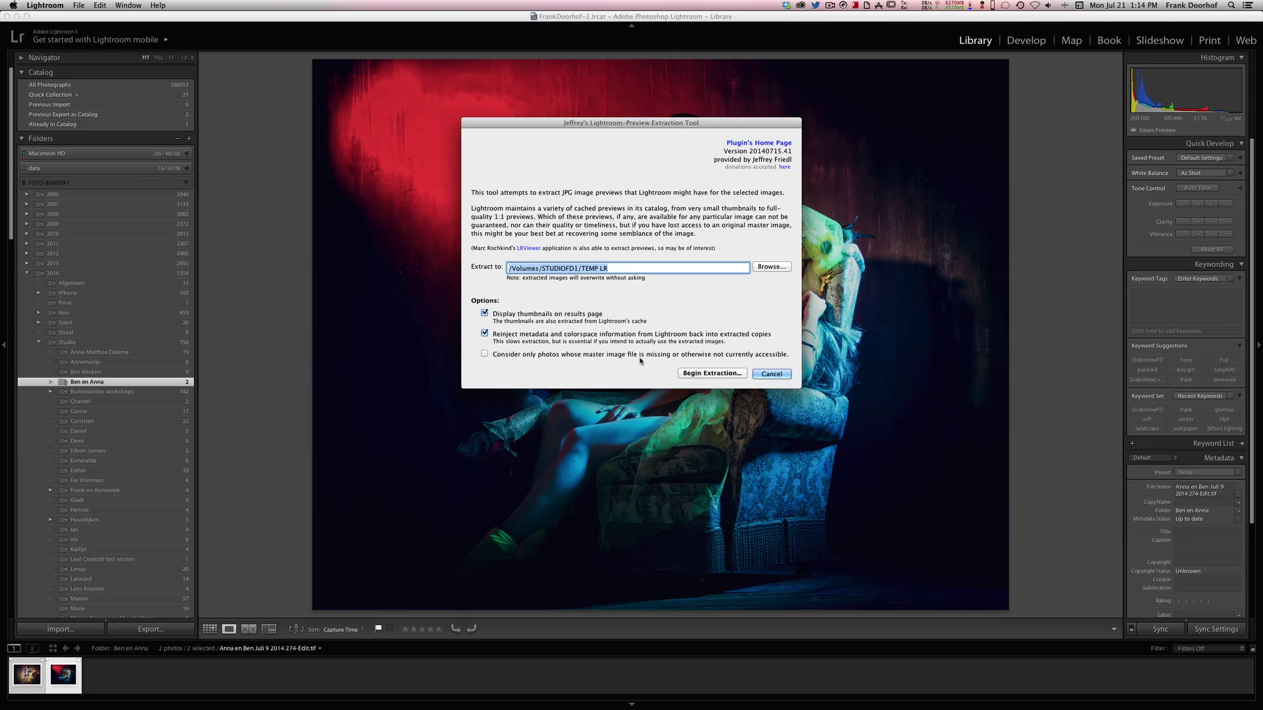
click(713, 373)
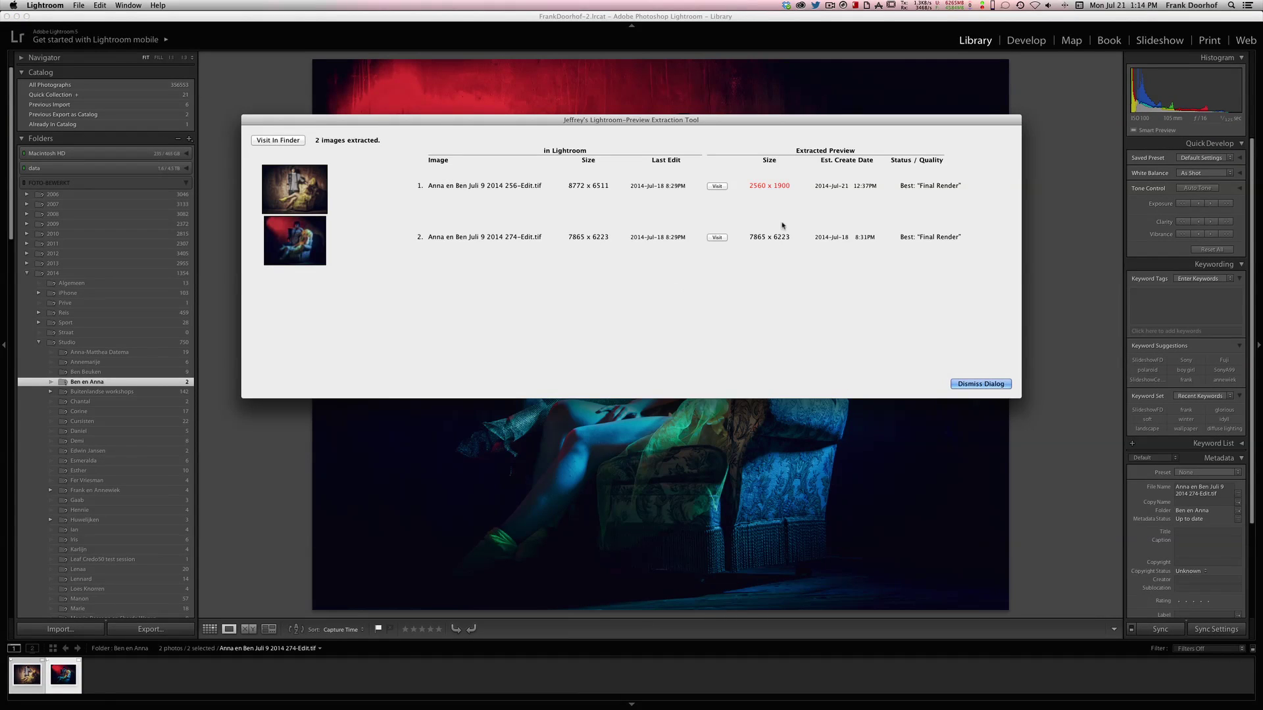
click(995, 388)
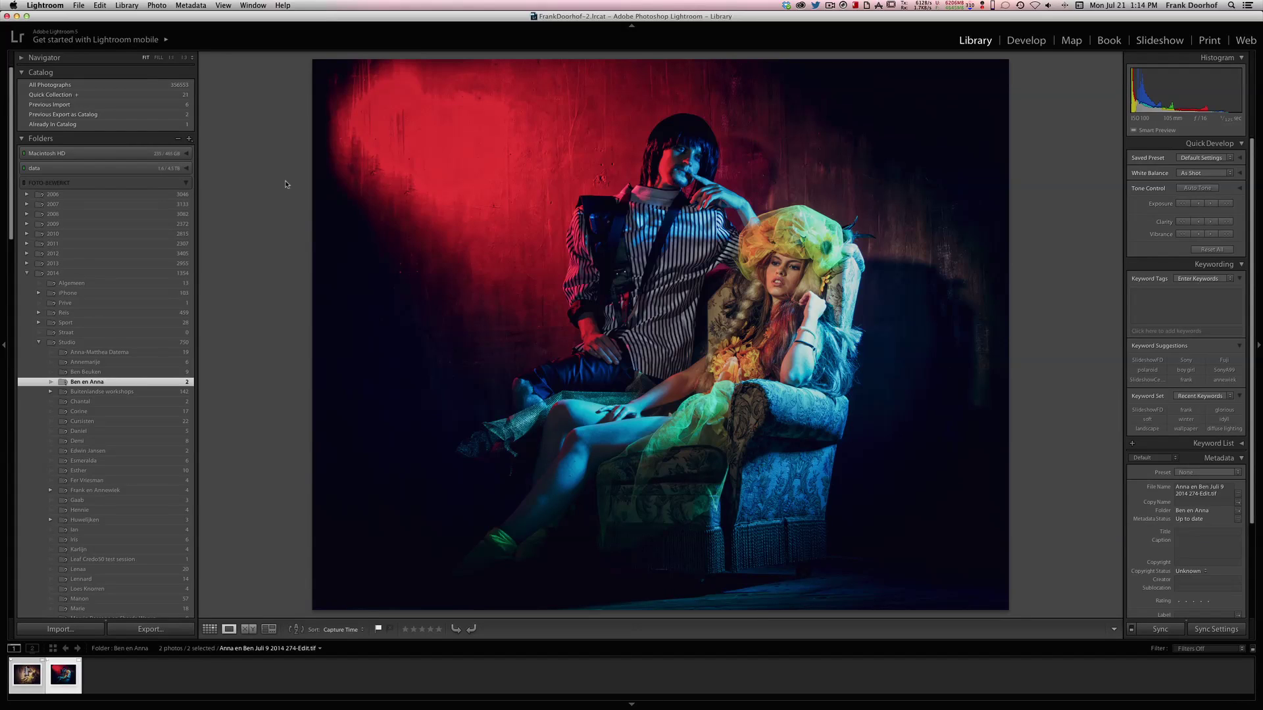